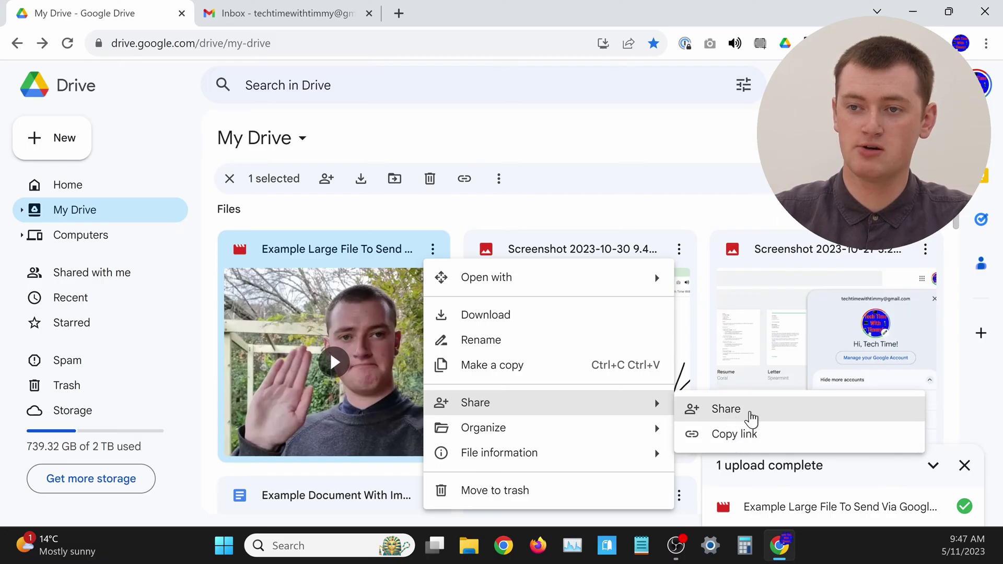
Step: Set general access for "Example Large File To Send Via Google Drive.mp4" to Anyone with the link, and copy its sharing link
click(750, 418)
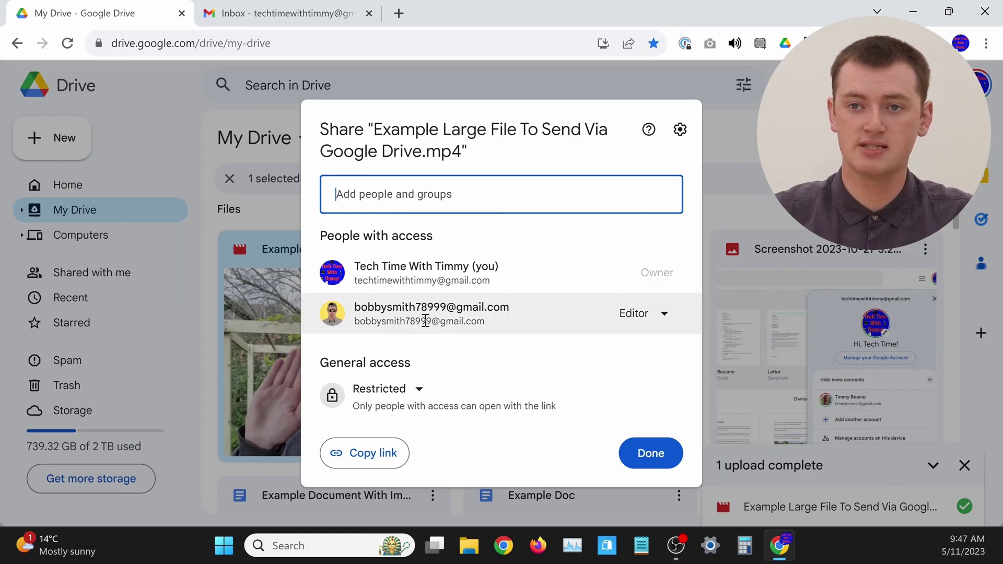
mouse_move(458, 319)
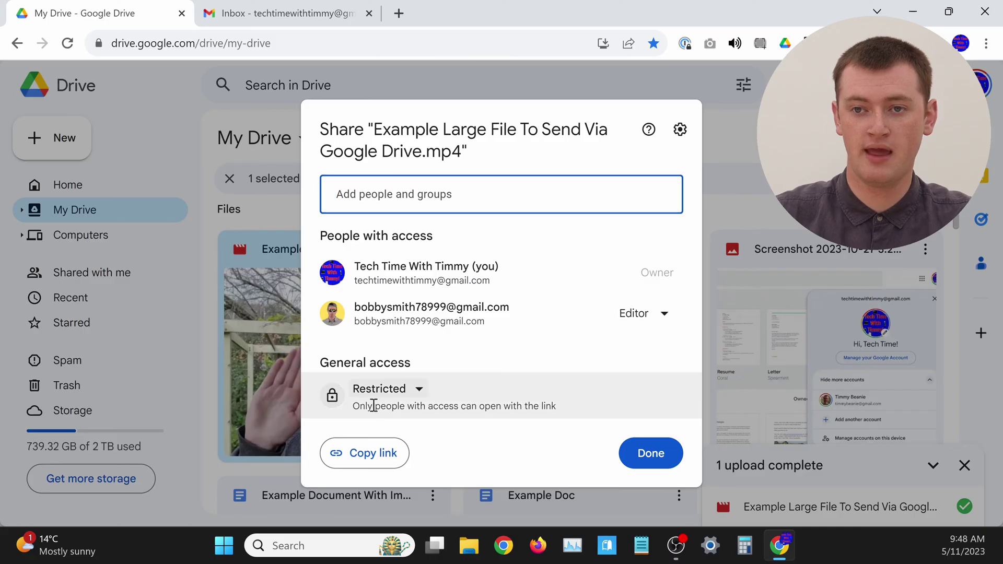
click(419, 390)
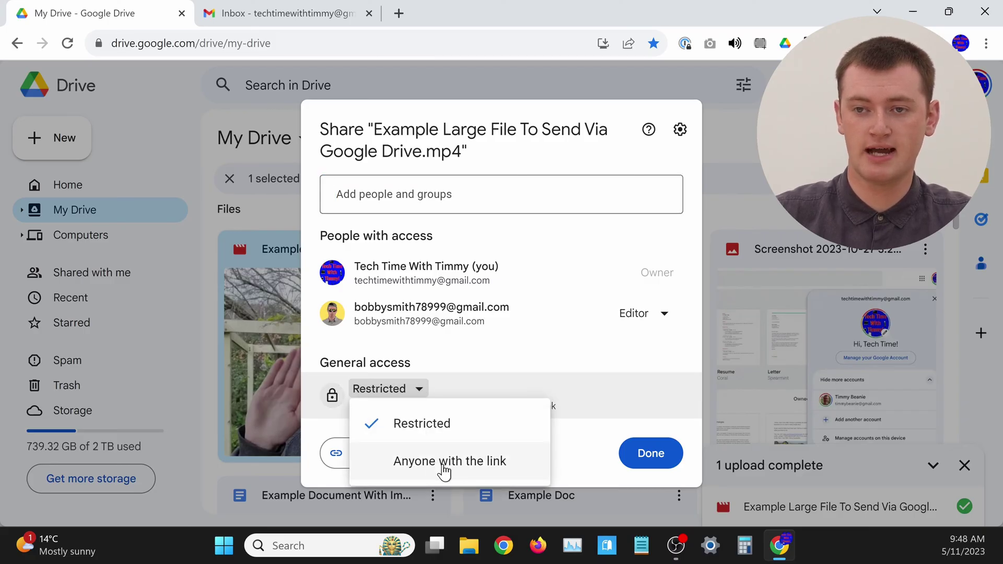
click(445, 470)
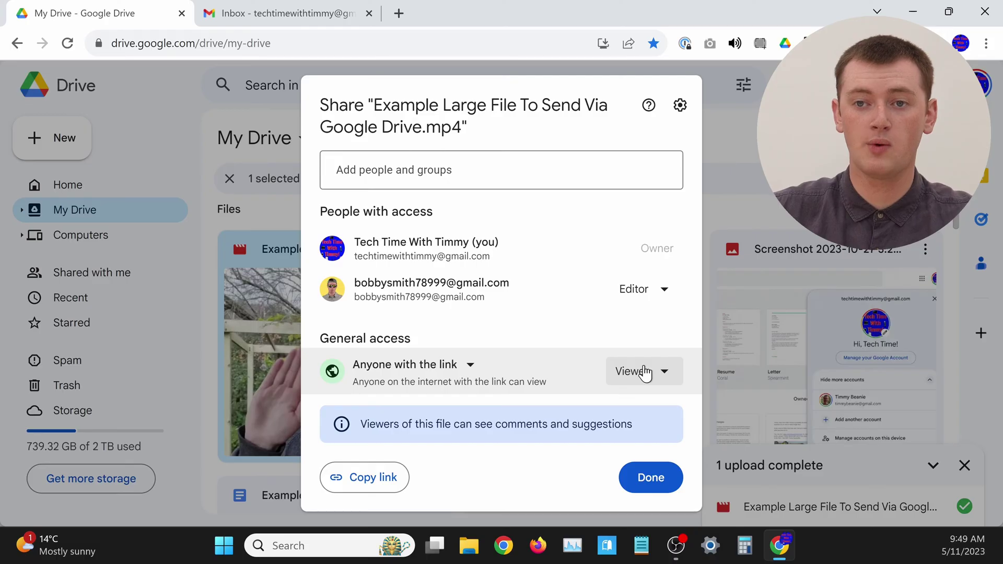
click(377, 483)
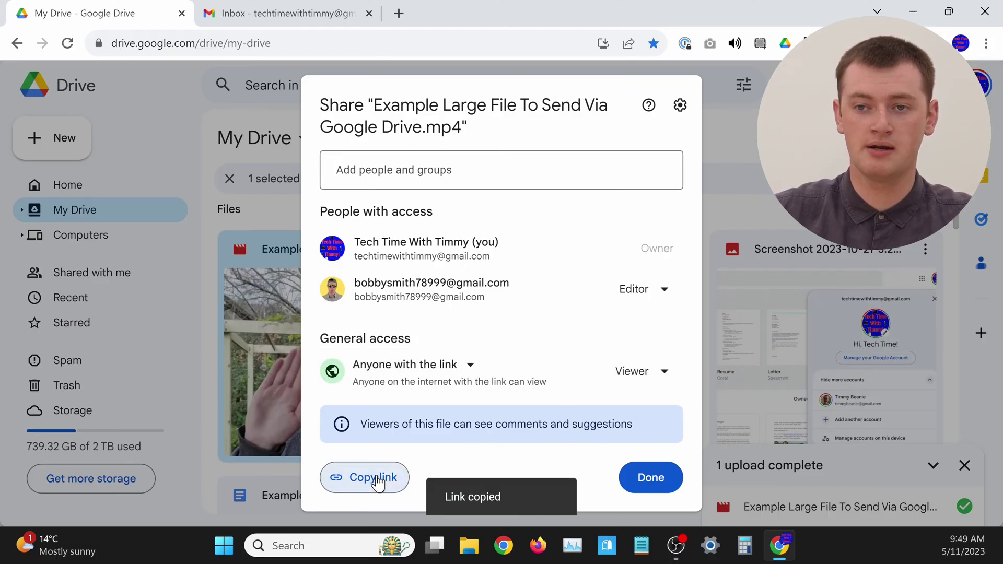
click(652, 478)
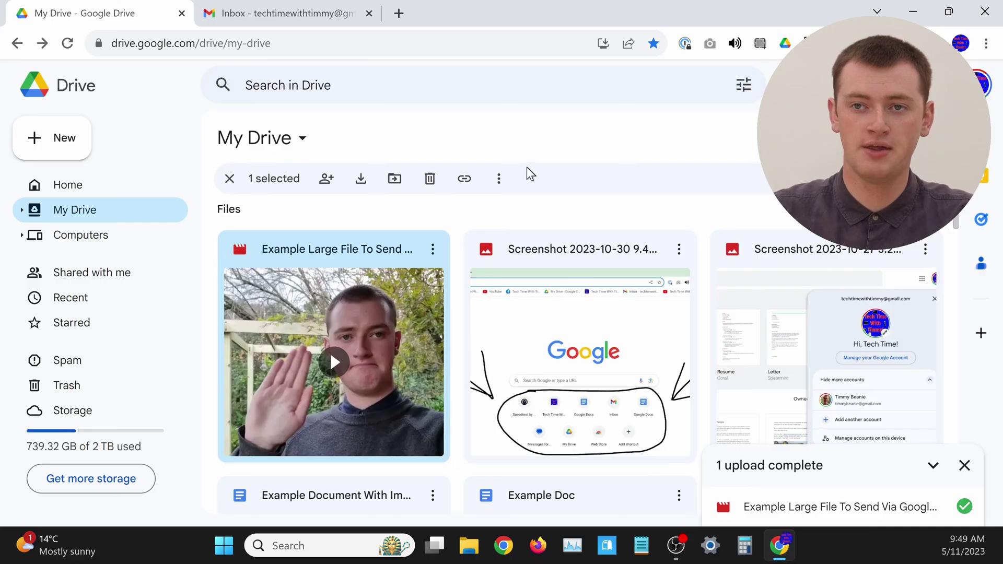
Step: Switch to the "Large File" draft in Gmail, paste the copied link on the blank line below the first paragraph, and send the email
click(284, 13)
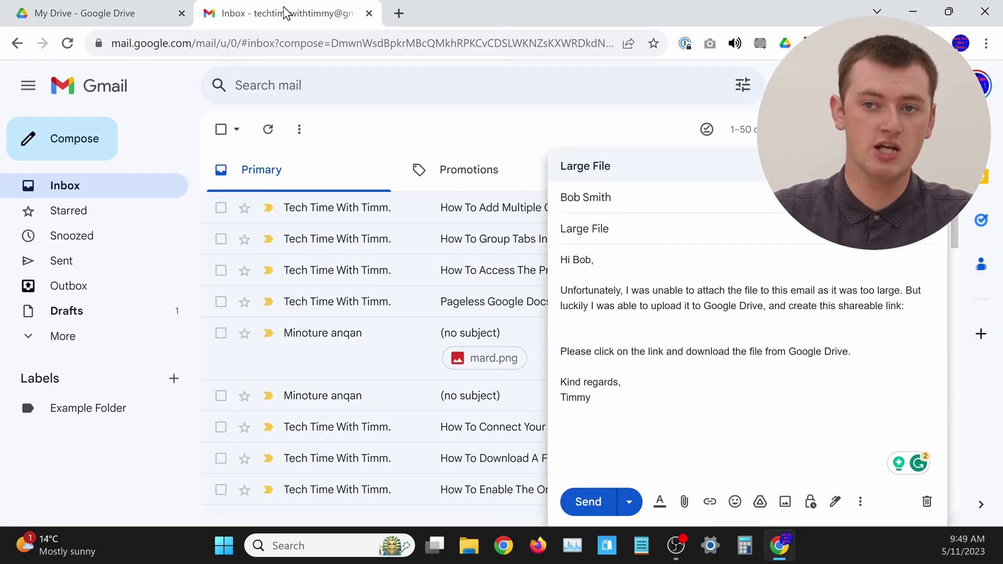
click(615, 316)
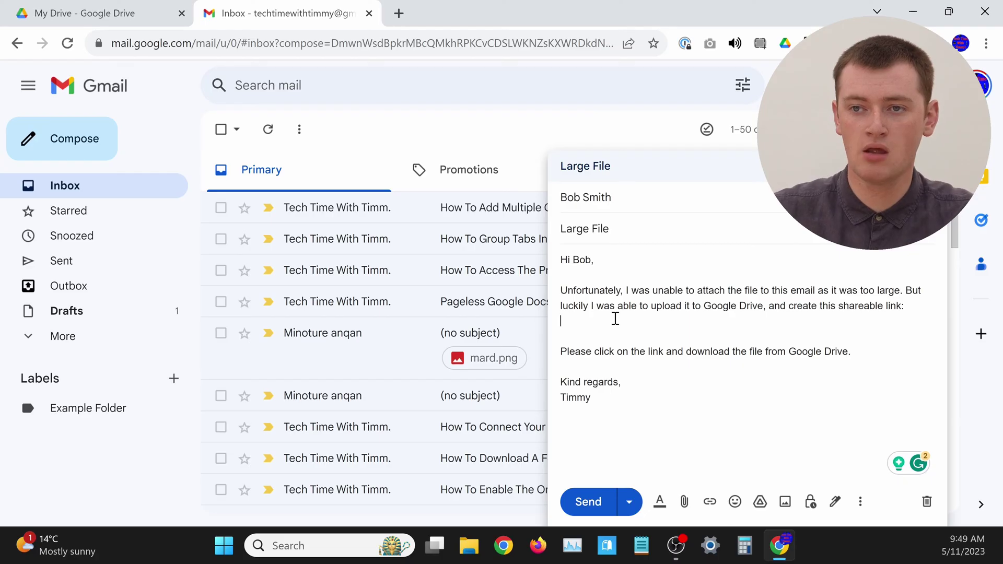
right_click(564, 323)
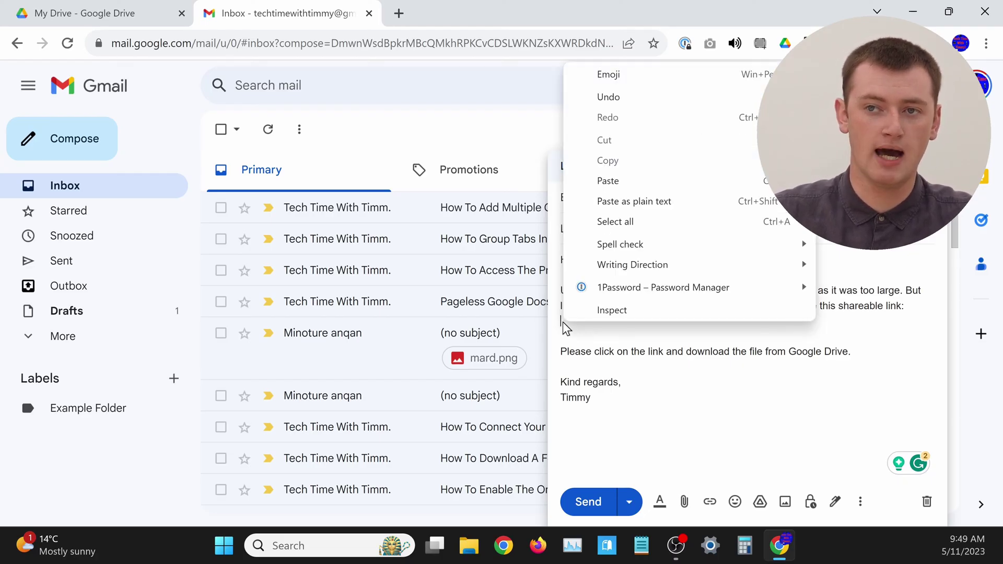
click(615, 183)
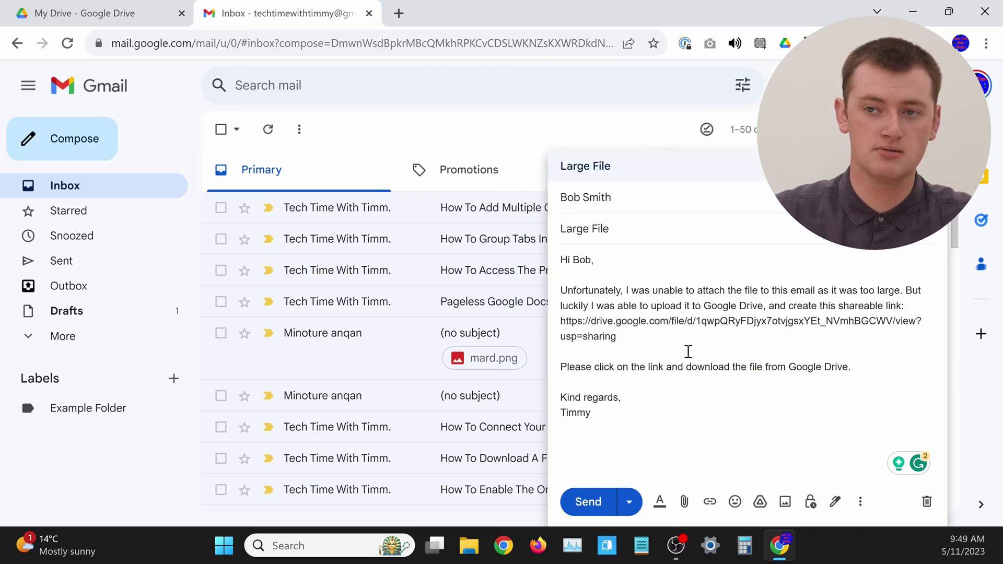
drag(561, 321, 623, 348)
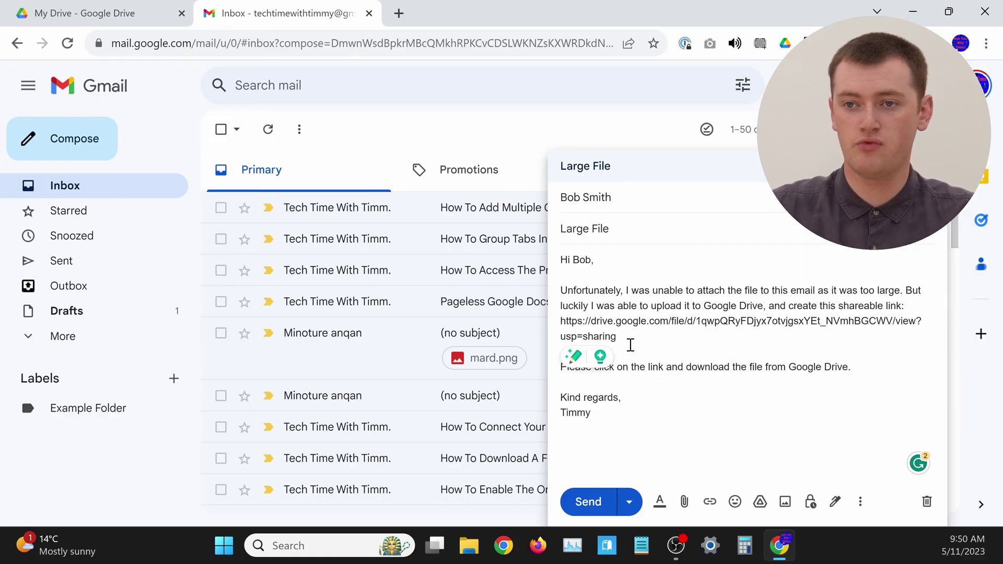
click(588, 501)
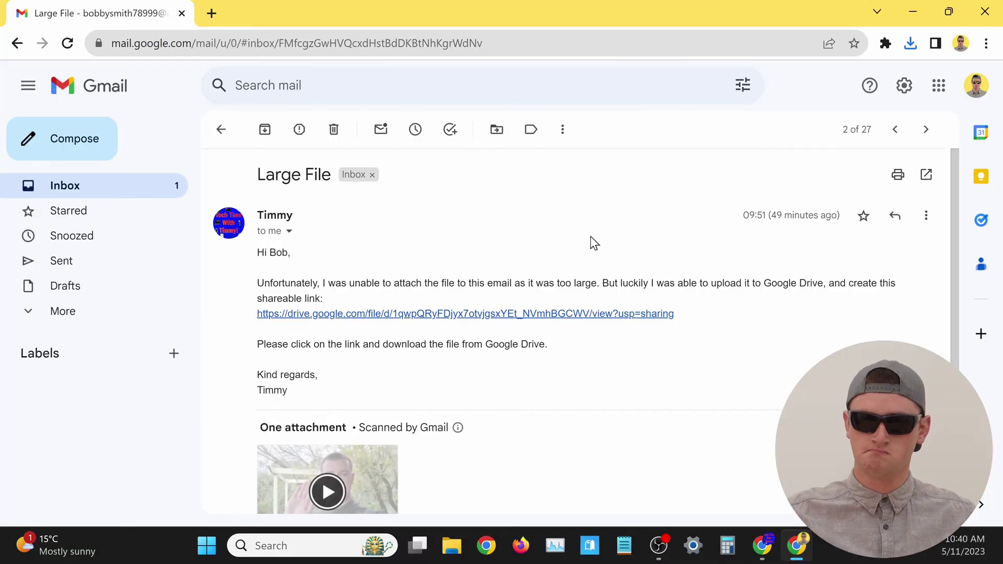
Step: Open the Google Drive link in the received "Large File" email and download the shared video
click(553, 315)
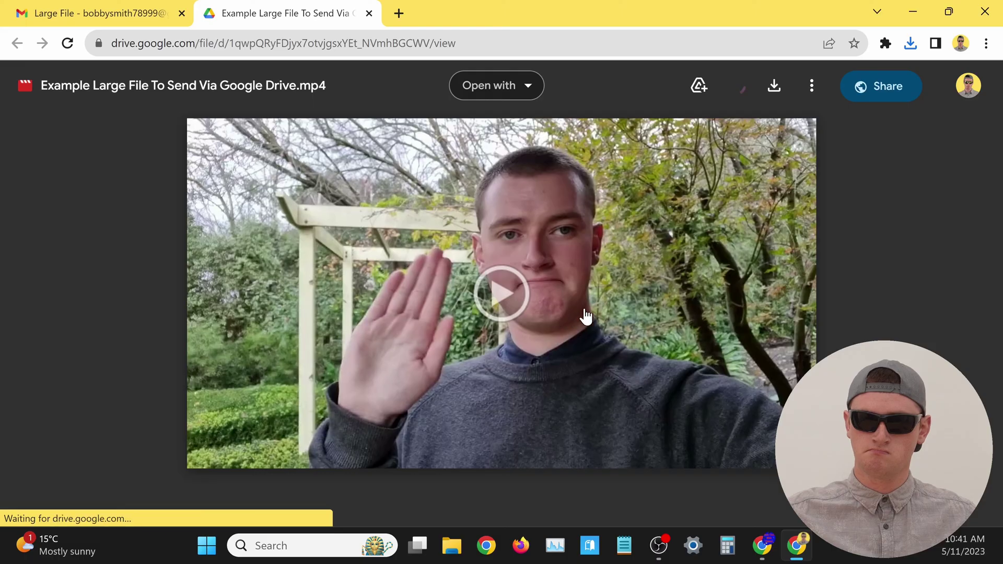
click(774, 87)
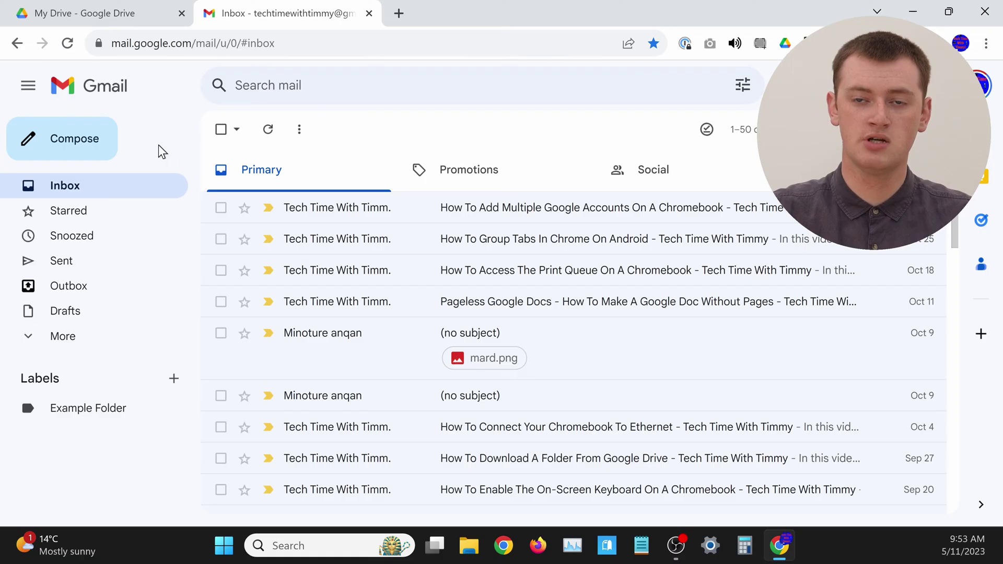
Step: Start a new email in the sender's Gmail account and attach "Example Large File To Send Via Gmail.mp4" from the Downloads folder
click(94, 147)
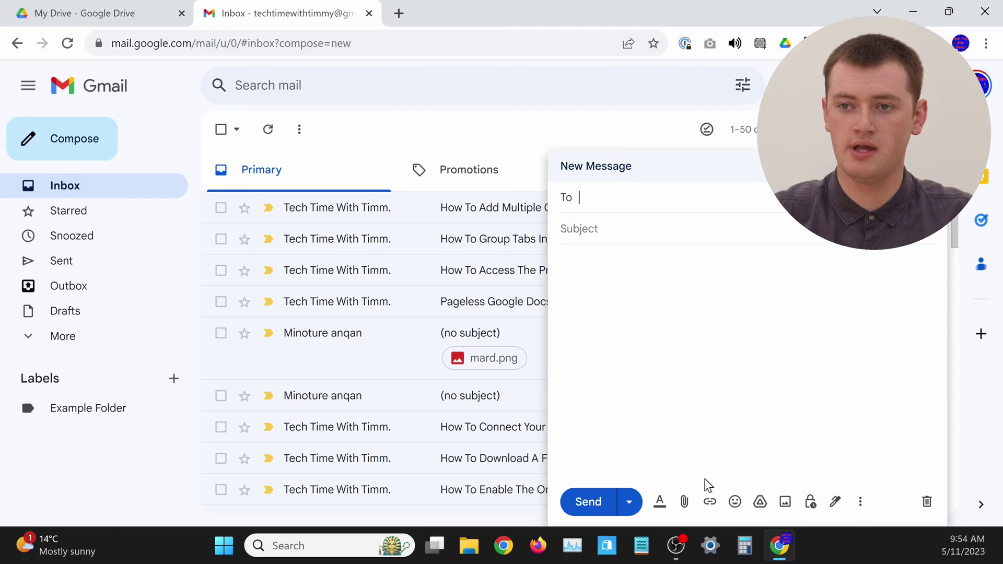
click(683, 504)
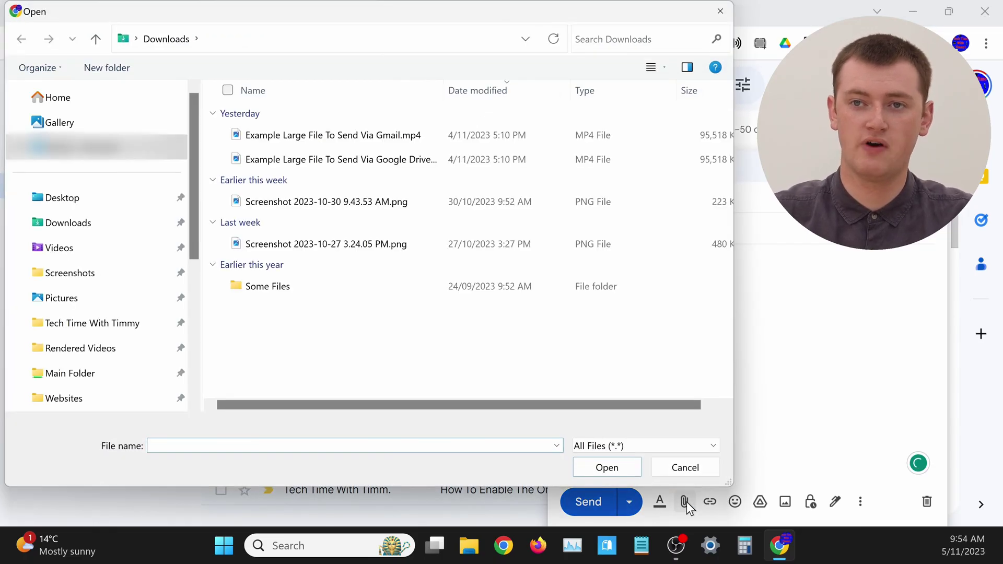
click(418, 138)
double_click(418, 138)
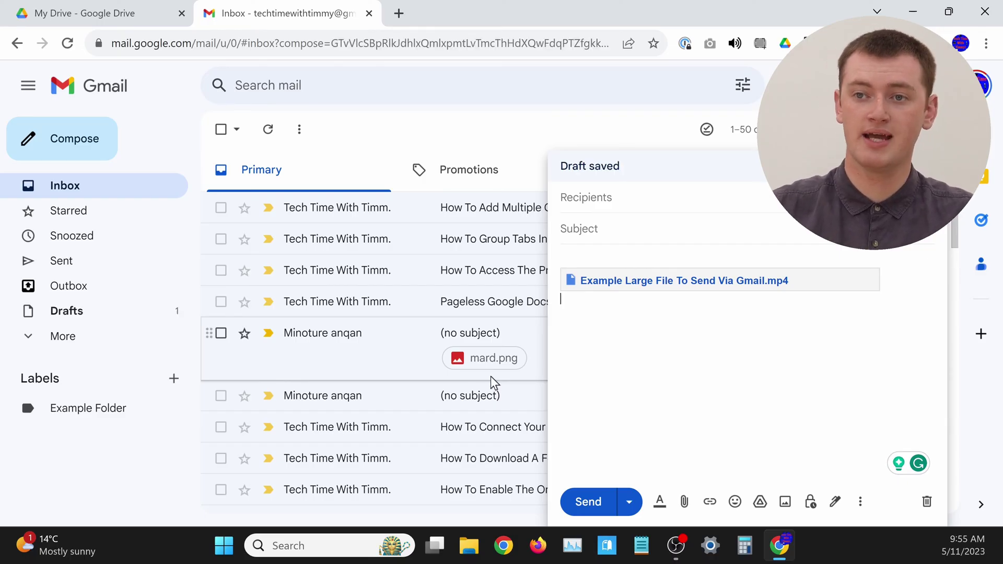
click(585, 342)
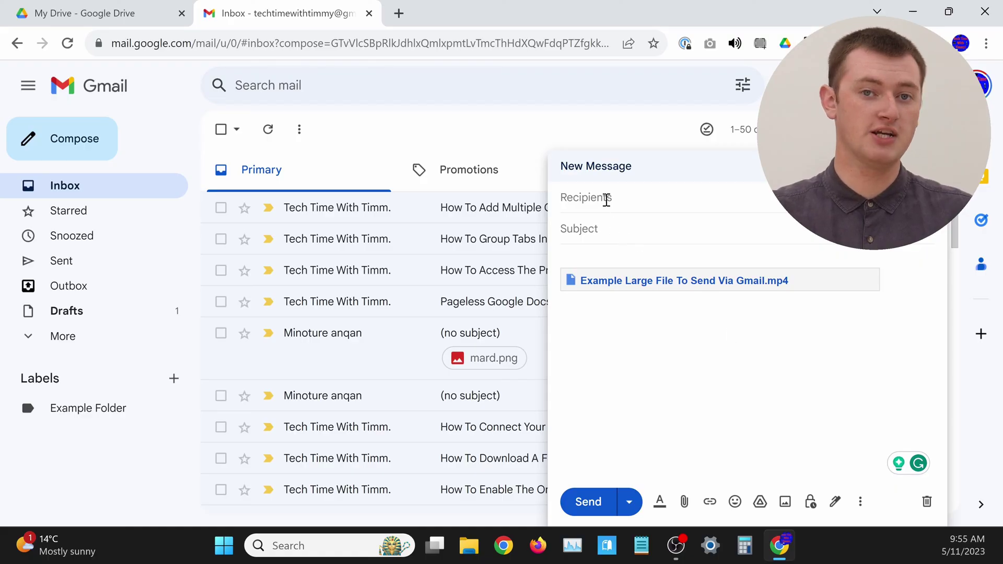
Step: Address the email to the recipient's contact and set the subject to "Email With Google Drive Attachment"
click(606, 201)
text(Bob Smith)
click(580, 230)
text(Email With Google Drive Attachment)
Step: Above the file link, write a greeting, a sentence saying Gmail was used to upload the file and insert its link automatically, and a "Kind regards," sign-off
click(673, 258)
text(Hi Bob,)
key(Return)
key(Return)
text(This time, Timmy used Gmail to upload the file to Google Drive and insert the link automatically.)
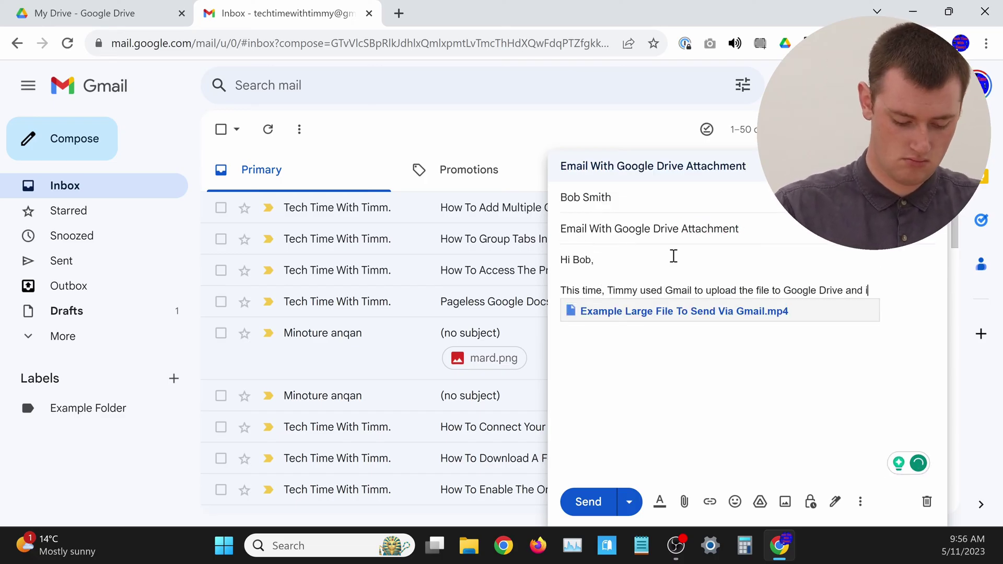
key(Return)
key(Return)
text(Kind regards,)
key(Return)
text(Timmy)
key(Return)
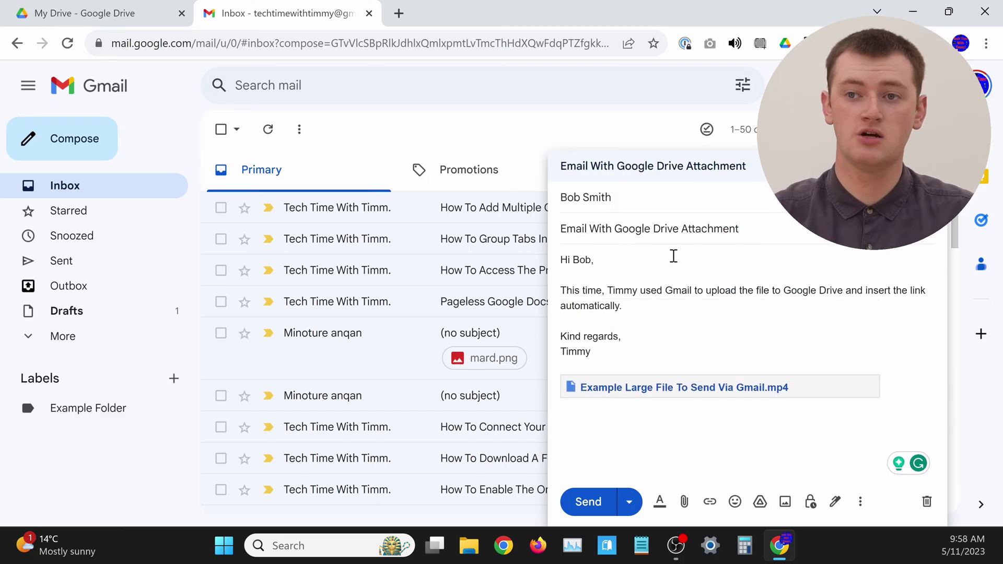
Step: Send the email, sharing the Drive file with the recipient as Viewer
click(583, 509)
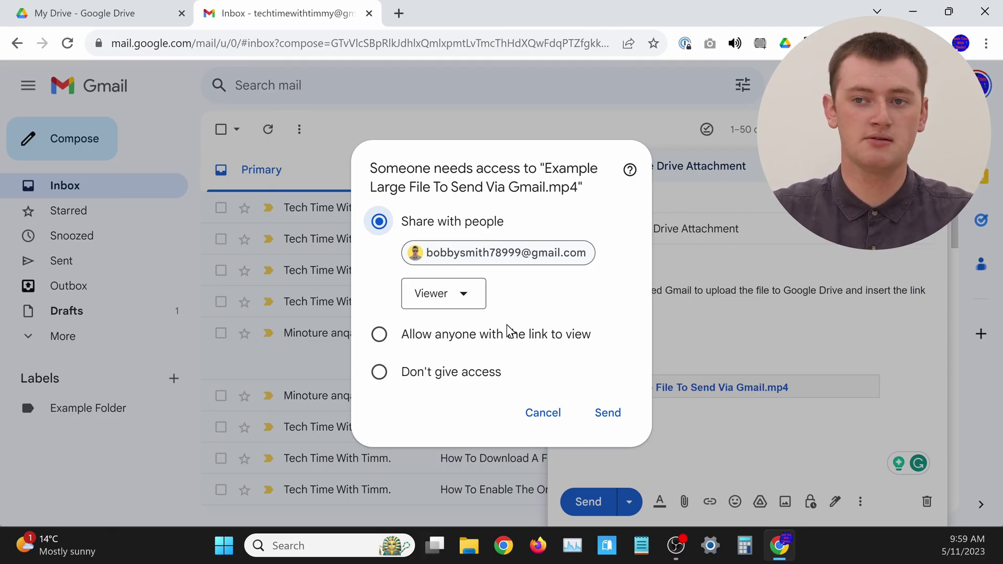
click(607, 425)
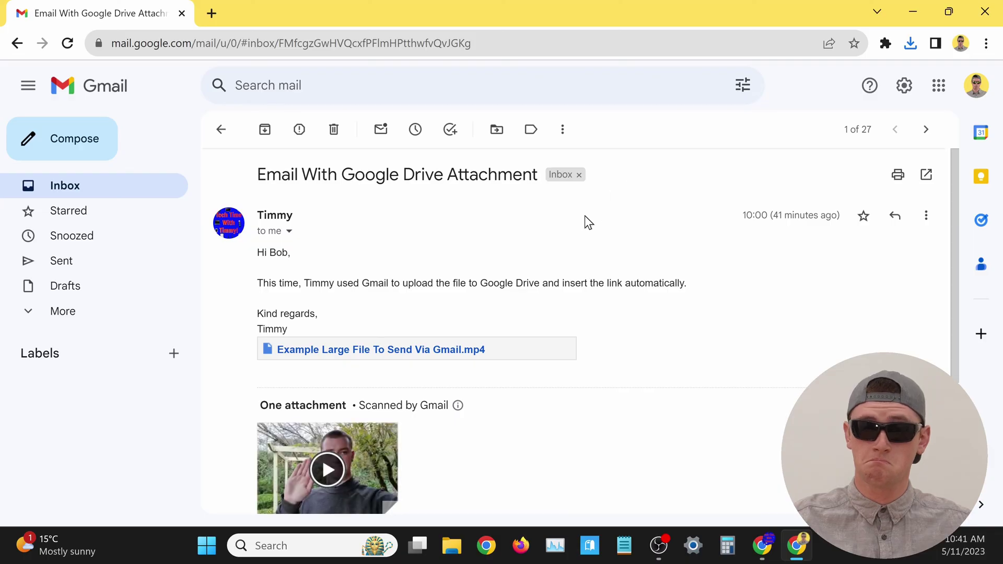
Step: Open "Example Large File To Send Via Gmail.mp4" from the received "Email With Google Drive Attachment" message and download it
click(426, 350)
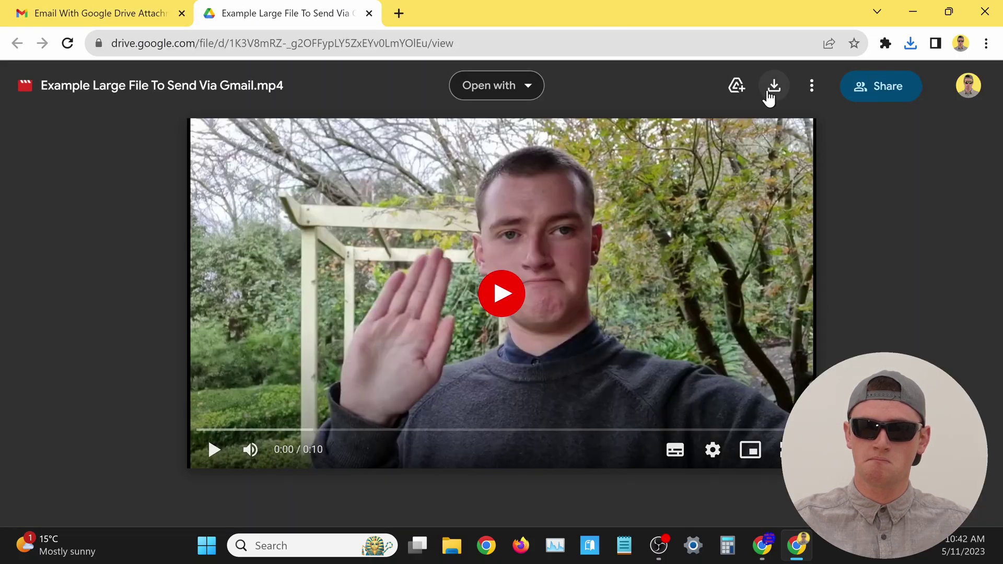
click(771, 96)
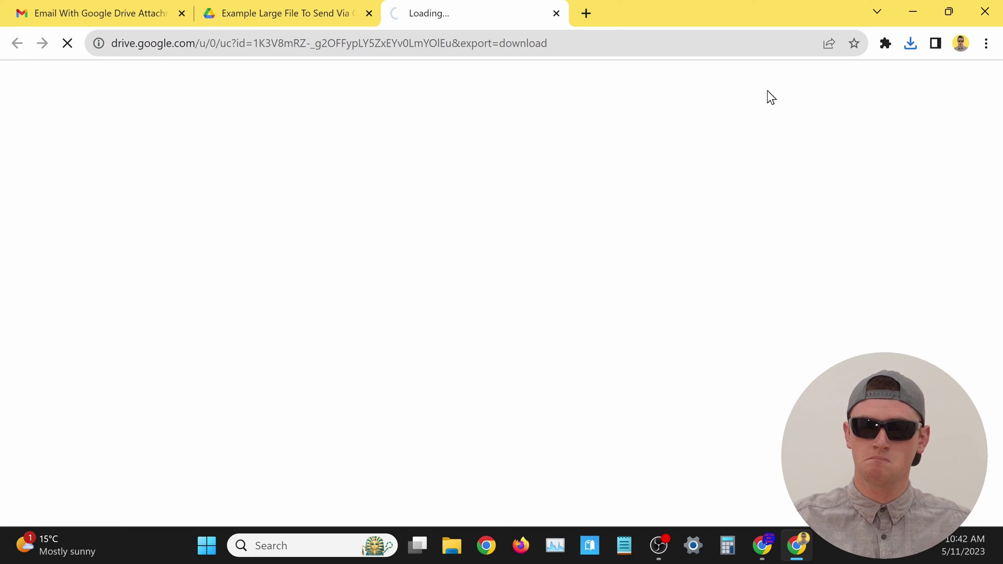